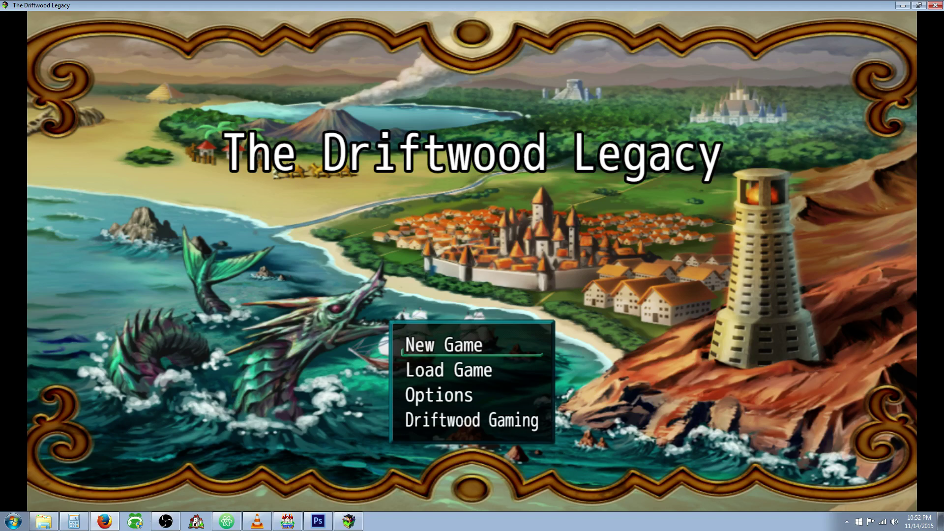
- Start a new game, advance the arena dialogue and accept the Arena Captain's challenge
{"action": "key", "text": "Return"}
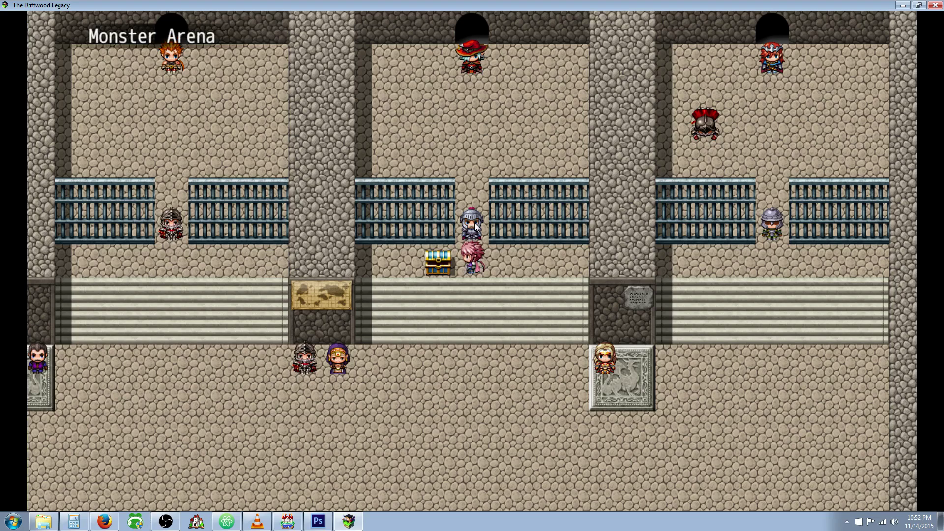
{"action": "key", "text": "Return"}
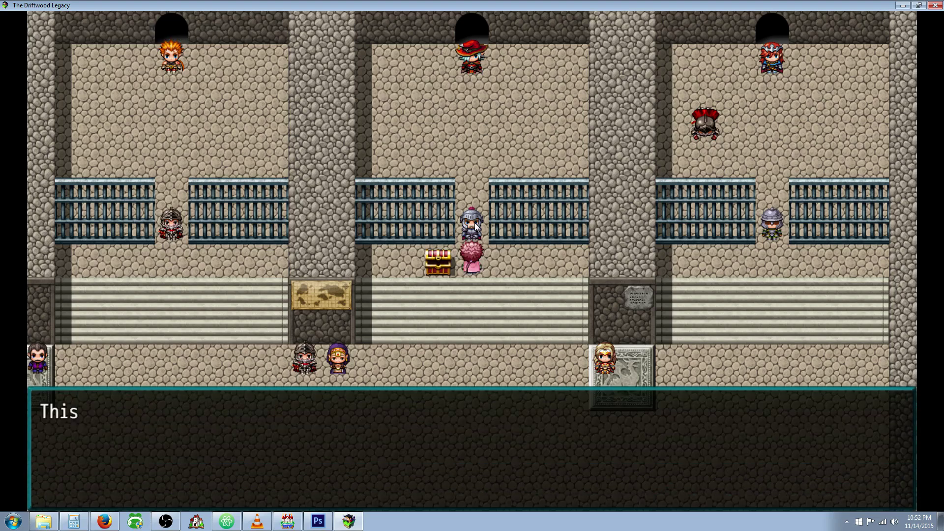
{"action": "key", "text": "Return"}
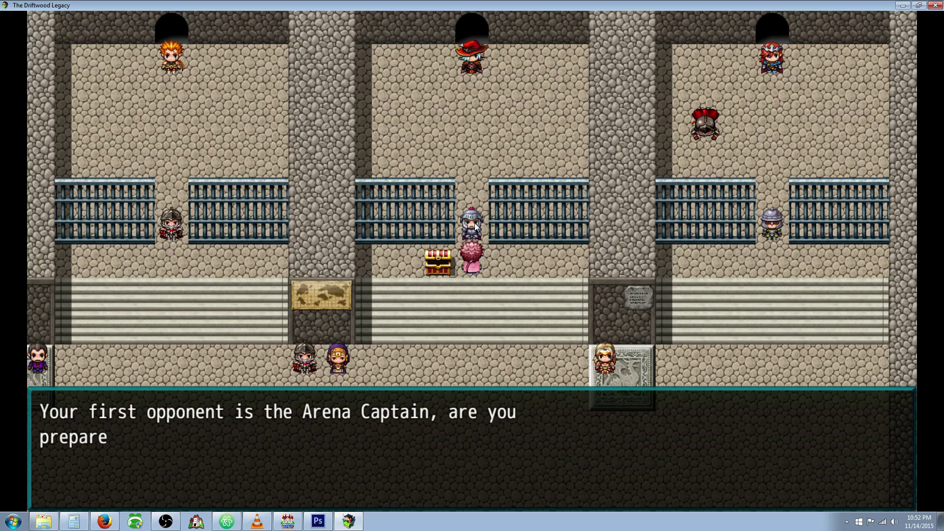
{"action": "key", "text": "Up"}
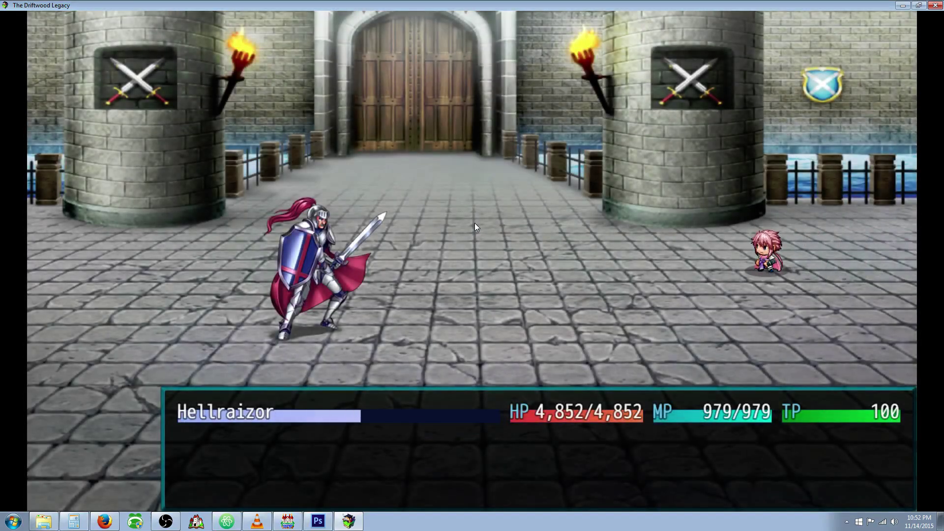
- Use Riot Blade from Hellraizor's Morph skills on the Arena Captain at full HP
{"action": "key", "text": "Down"}
{"action": "key", "text": "Down"}
{"action": "key", "text": "Return"}
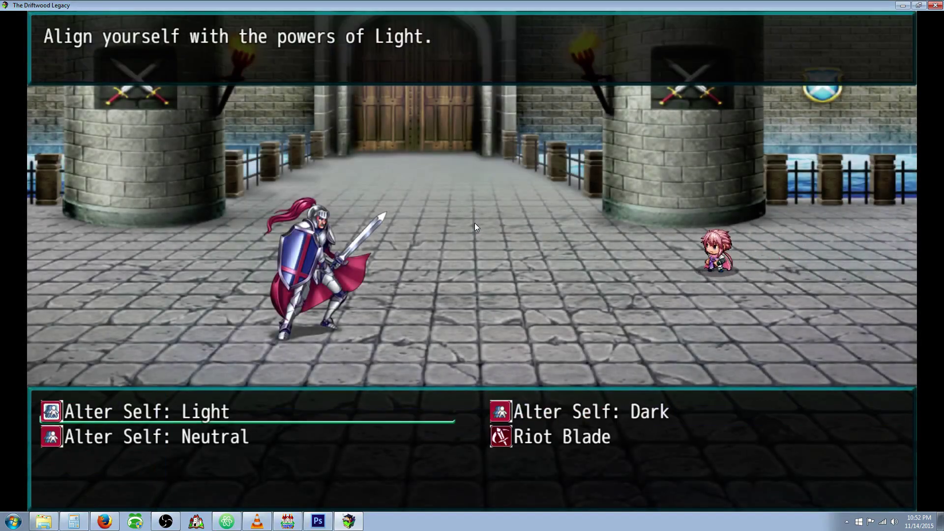
{"action": "key", "text": "Down"}
{"action": "key", "text": "Right"}
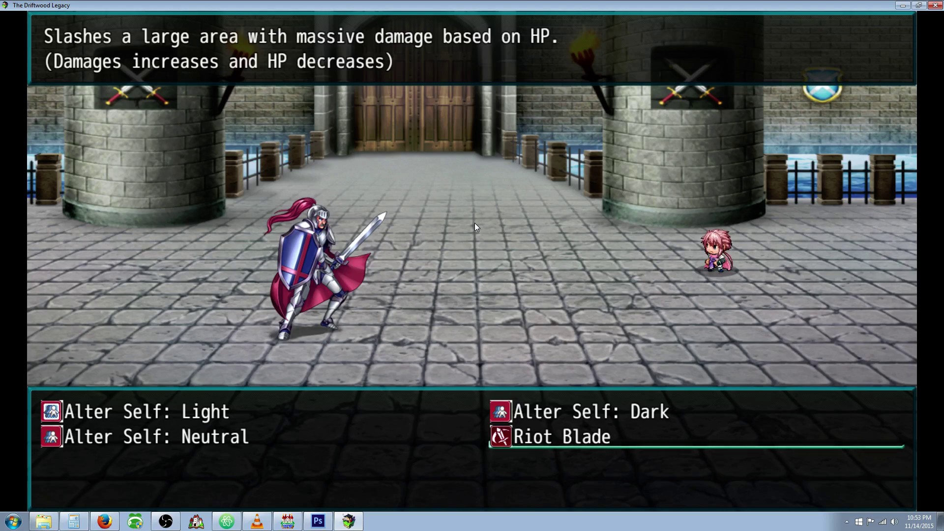
{"action": "key", "text": "Return"}
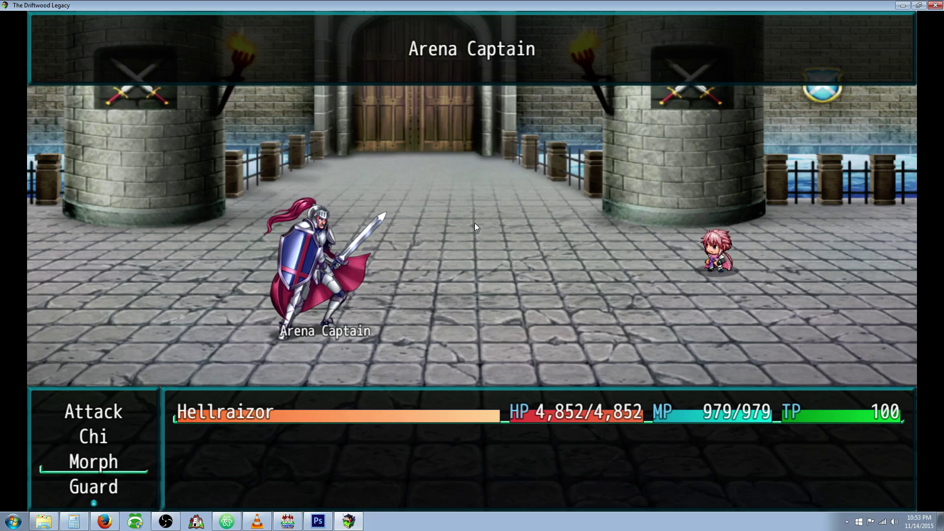
{"action": "key", "text": "Return"}
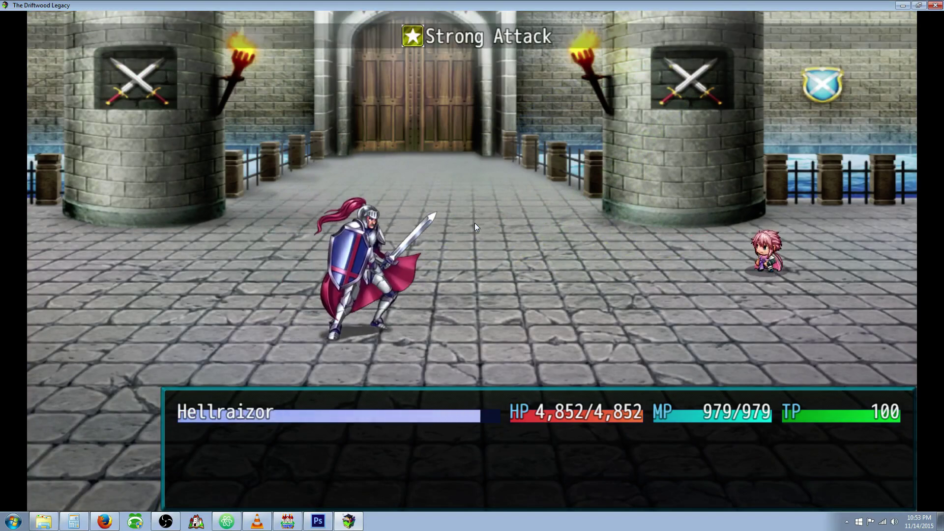
- Strike the Arena Captain with Riot Blade again on the next turn
{"action": "key", "text": "Down"}
{"action": "key", "text": "Down"}
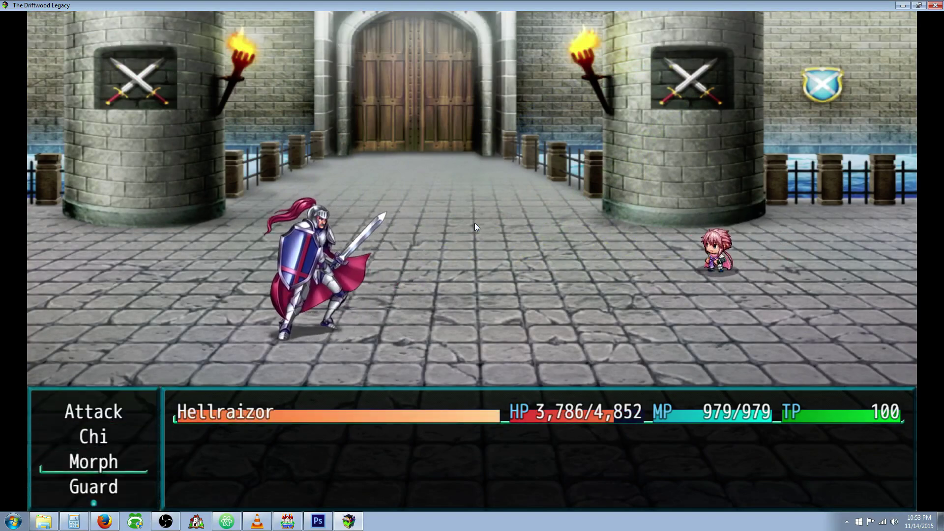
{"action": "key", "text": "Return"}
{"action": "key", "text": "Return"}
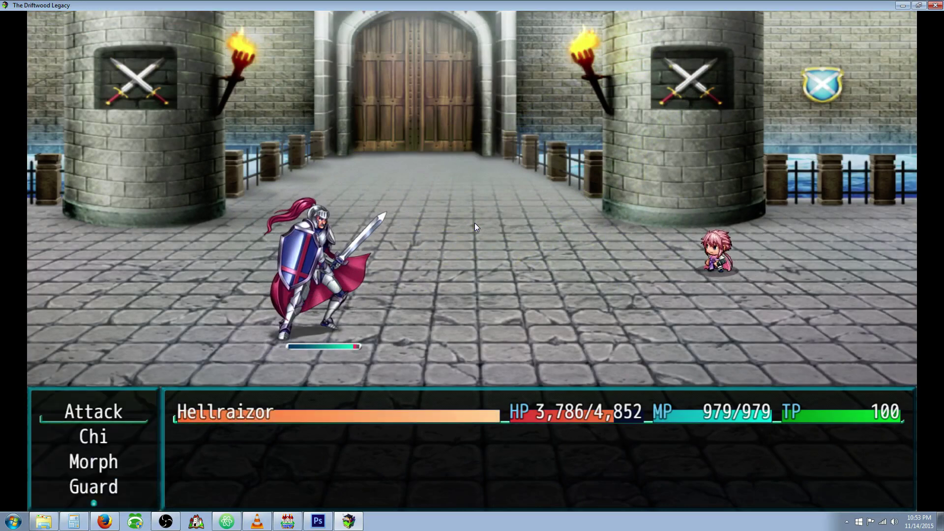
{"action": "key", "text": "Down"}
{"action": "key", "text": "Down"}
{"action": "key", "text": "Return"}
{"action": "key", "text": "Return"}
{"action": "key", "text": "Return"}
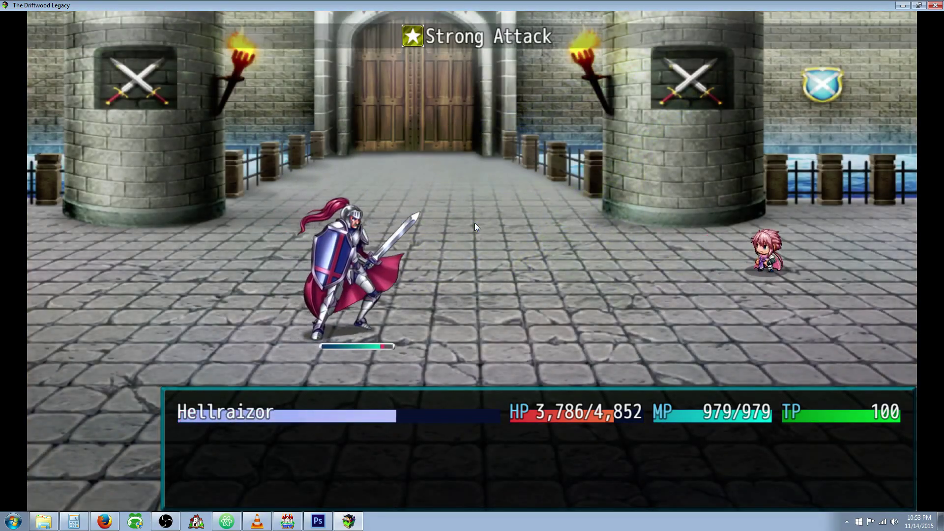
- Back out of the Chi skills and aim Riot Blade at the Arena Captain
{"action": "key", "text": "Down"}
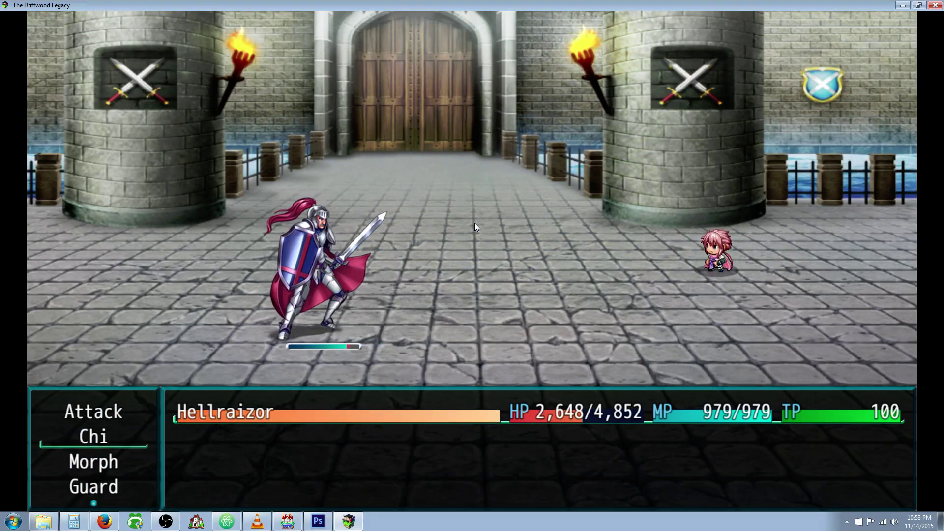
{"action": "key", "text": "Return"}
{"action": "key", "text": "Return"}
{"action": "key", "text": "Escape"}
{"action": "key", "text": "Escape"}
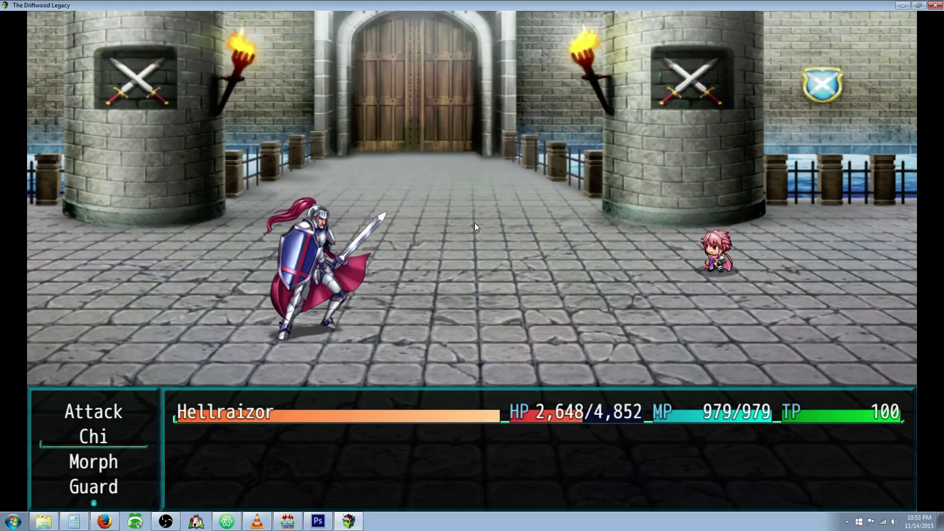
{"action": "key", "text": "Down"}
{"action": "key", "text": "Return"}
{"action": "key", "text": "Down"}
{"action": "key", "text": "Right"}
{"action": "key", "text": "Return"}
{"action": "key", "text": "Return"}
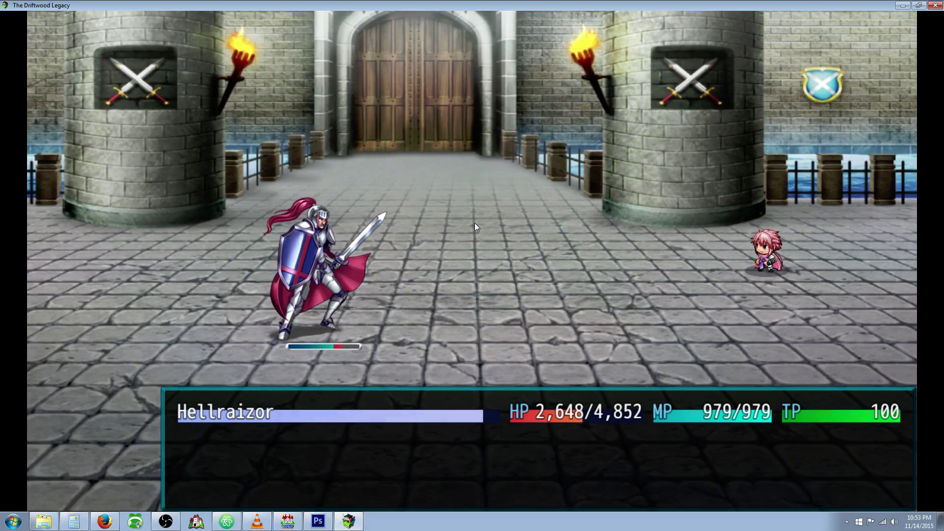
- Land two more Riot Blades on the Arena Captain as Hellraizor drops to 1,745 HP
{"action": "key", "text": "Down"}
{"action": "key", "text": "Return"}
{"action": "key", "text": "Escape"}
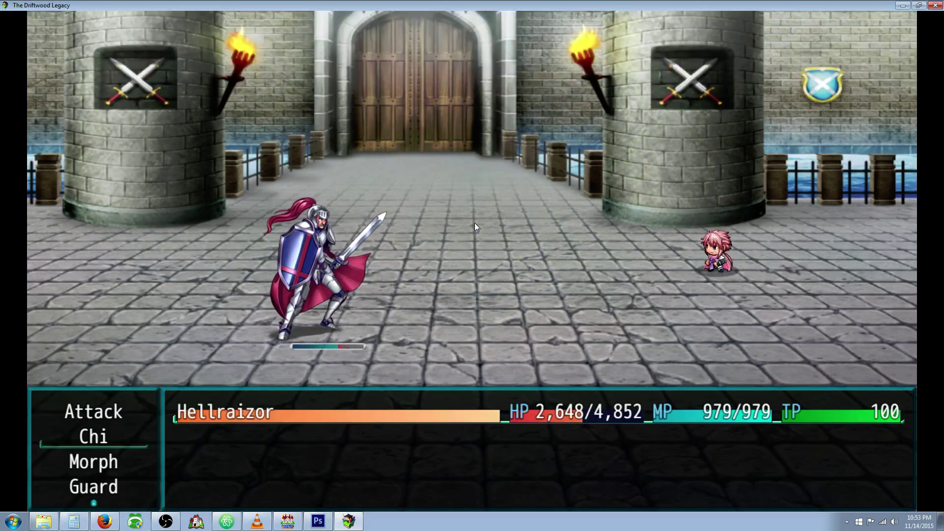
{"action": "key", "text": "Down"}
{"action": "key", "text": "Return"}
{"action": "key", "text": "Return"}
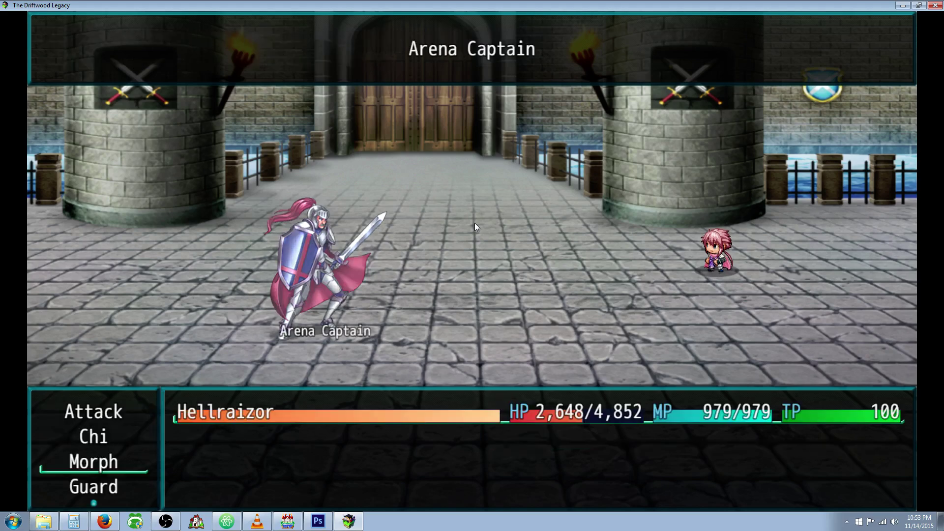
{"action": "key", "text": "Return"}
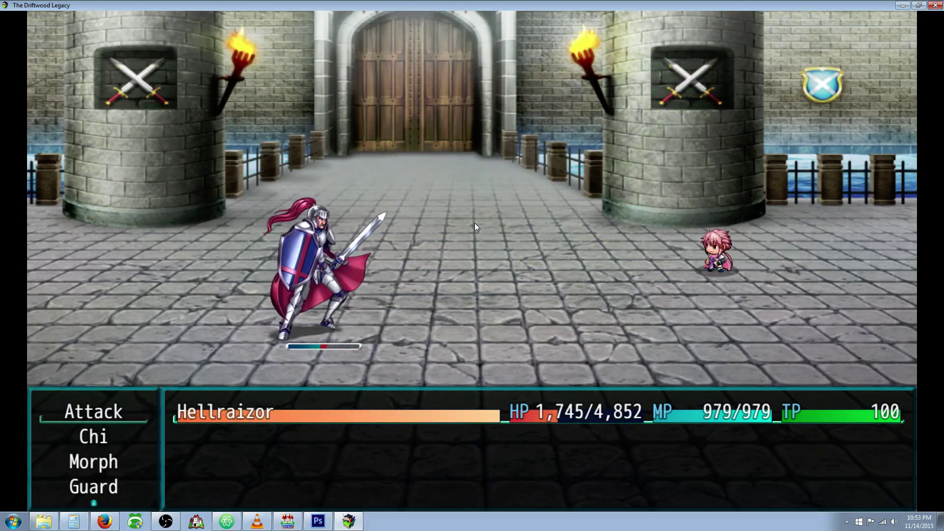
{"action": "key", "text": "Down"}
{"action": "key", "text": "Down"}
{"action": "key", "text": "Return"}
{"action": "key", "text": "Return"}
{"action": "key", "text": "Return"}
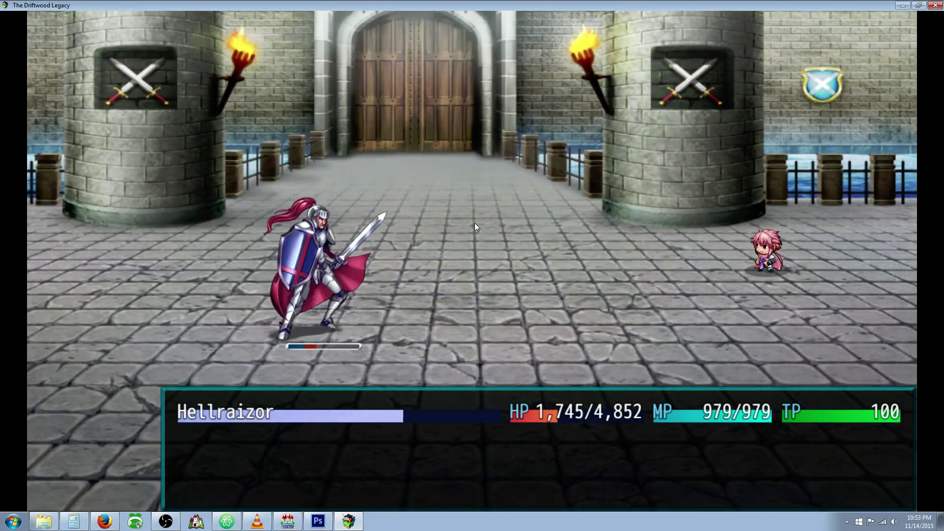
- Finish off the Arena Captain with a final Riot Blade
{"action": "key", "text": "Down"}
{"action": "key", "text": "Down"}
{"action": "key", "text": "Return"}
{"action": "key", "text": "Right"}
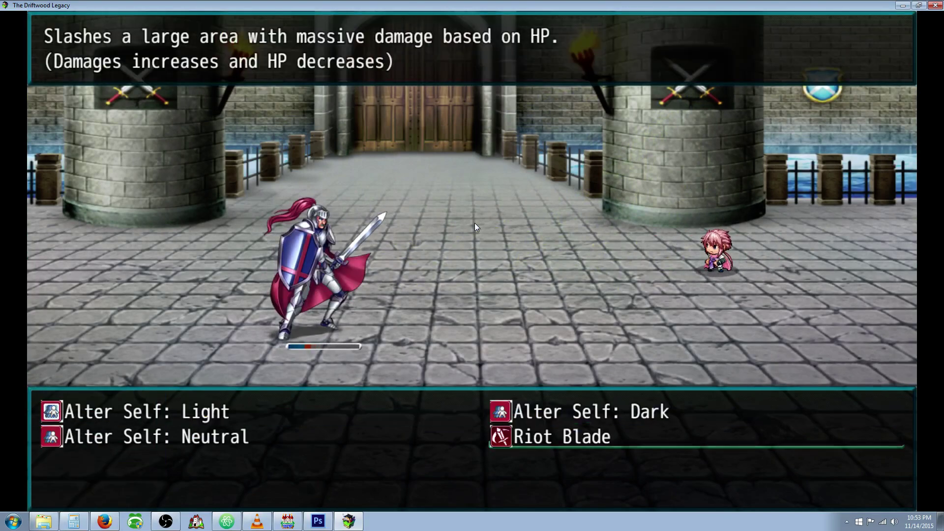
{"action": "key", "text": "Return"}
{"action": "key", "text": "Return"}
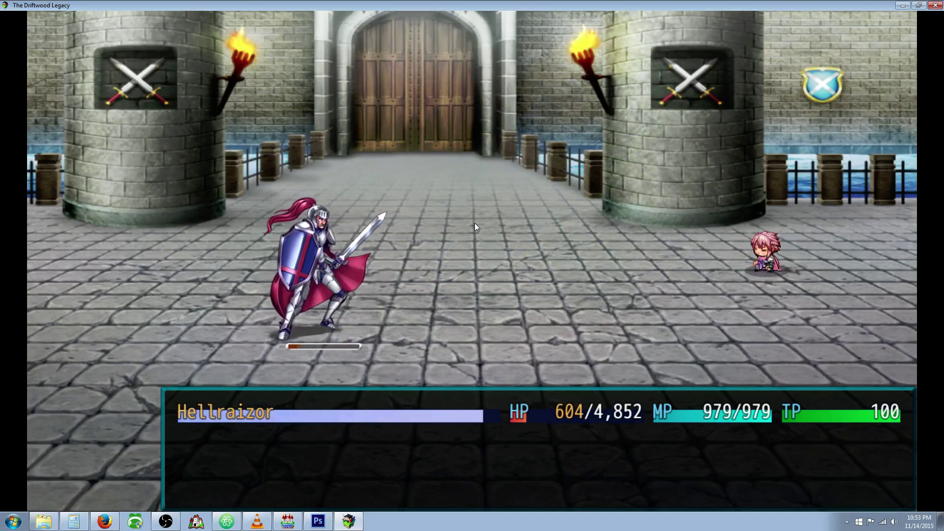
{"action": "key", "text": "Down"}
{"action": "key", "text": "Return"}
{"action": "key", "text": "Return"}
{"action": "key", "text": "Return"}
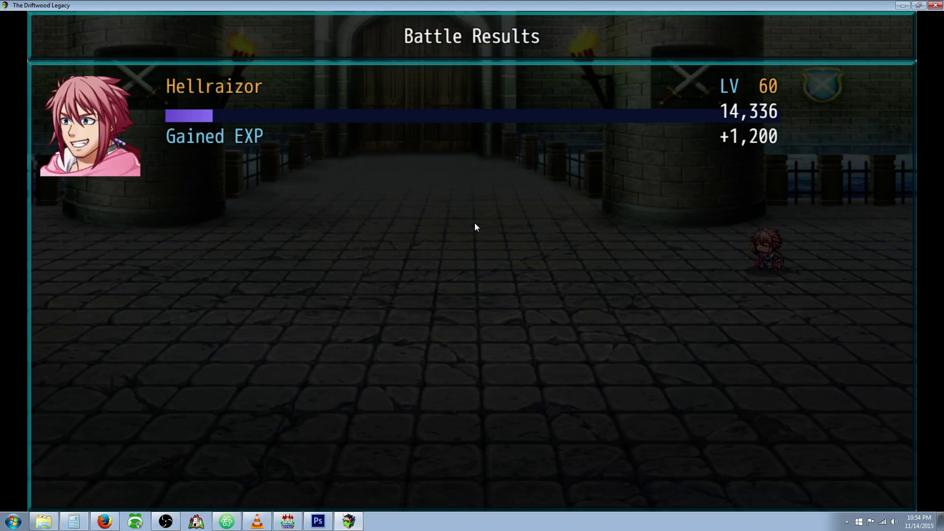
- Collect the 1,200 EXP and 132 JP rewards and dismiss the victory message
{"action": "key", "text": "Return"}
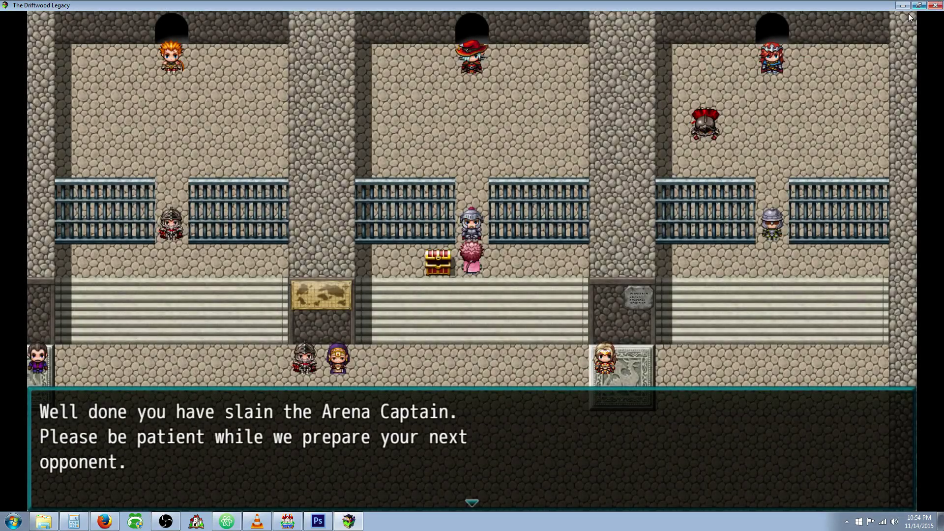
{"action": "key", "text": "Return"}
{"action": "key", "text": "Down"}
{"action": "key", "text": "Down"}
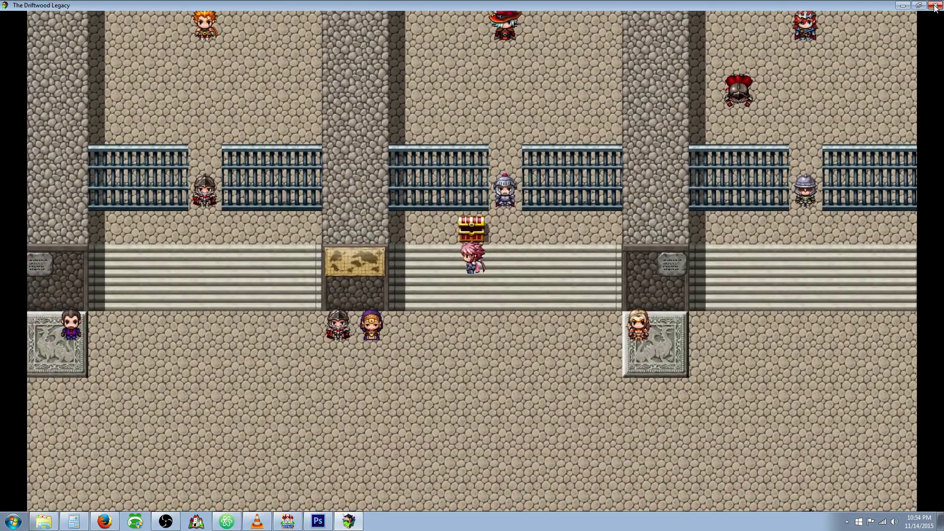
- Close the playtest and review the YEP plugins, including YEP_DamageCore, in Plugin Manager
{"action": "left_click", "coordinate": [935, 6]}
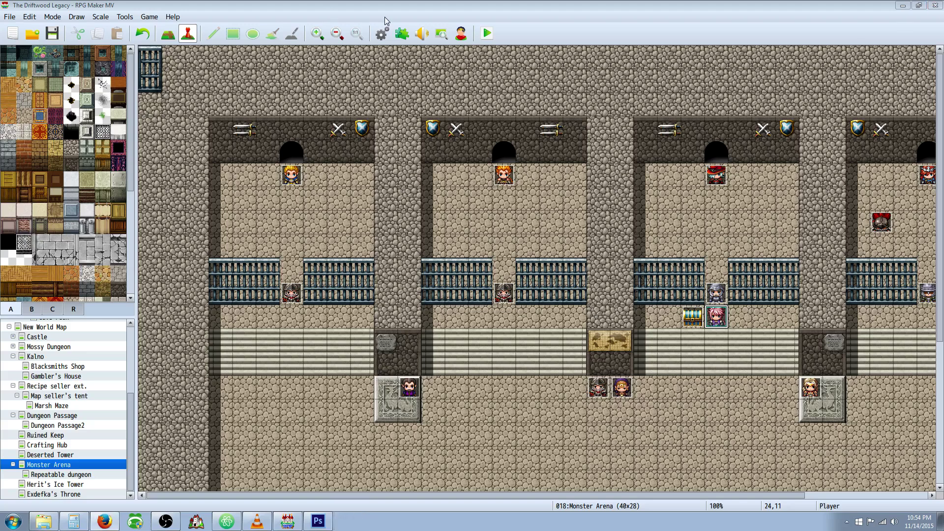
{"action": "left_click", "coordinate": [382, 33]}
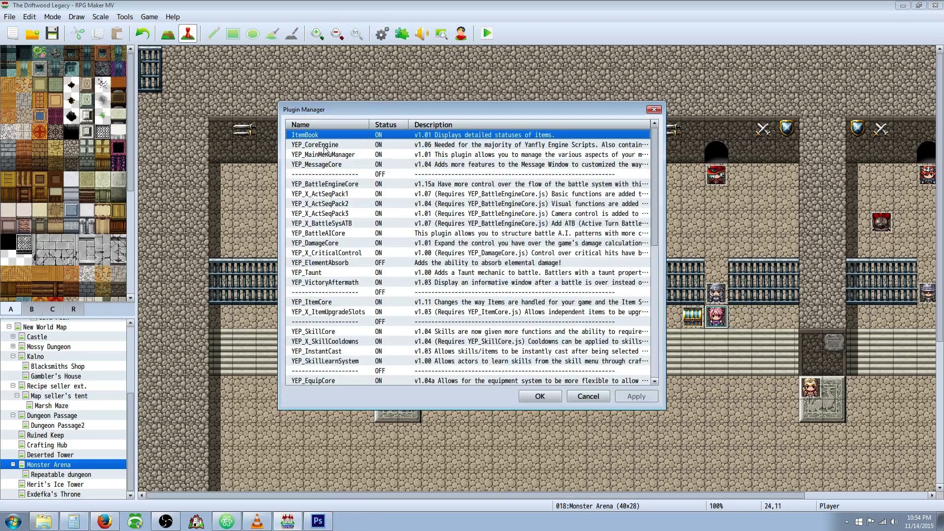
{"action": "left_click", "coordinate": [321, 146]}
{"action": "left_click", "coordinate": [345, 193]}
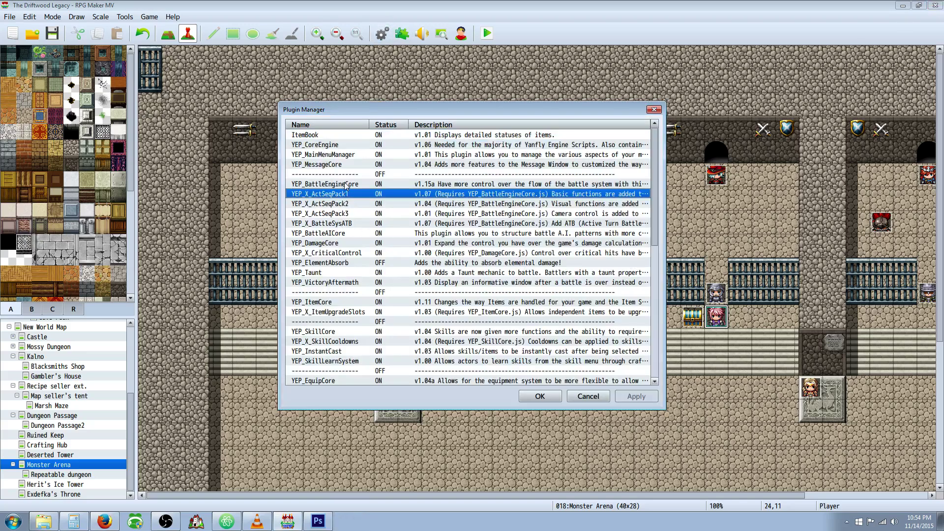
{"action": "left_click", "coordinate": [346, 185]}
{"action": "left_click", "coordinate": [336, 246]}
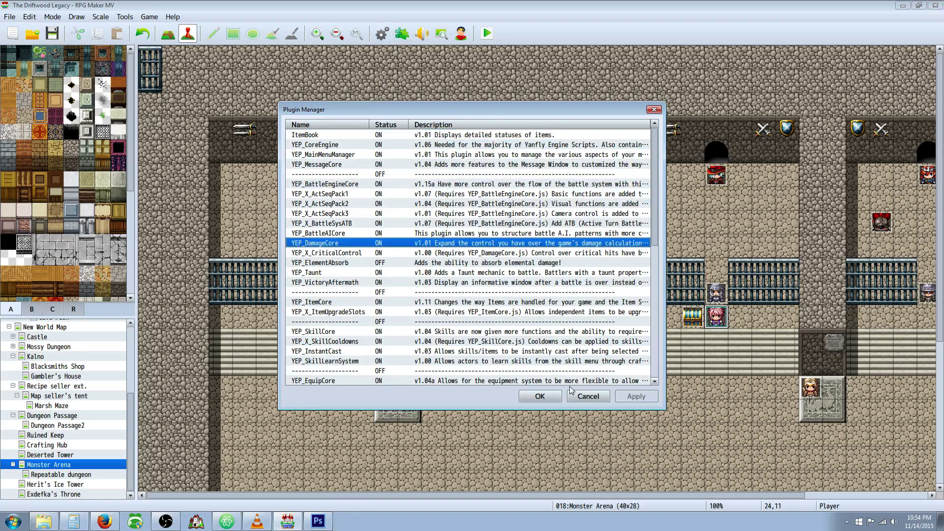
{"action": "left_click", "coordinate": [540, 396]}
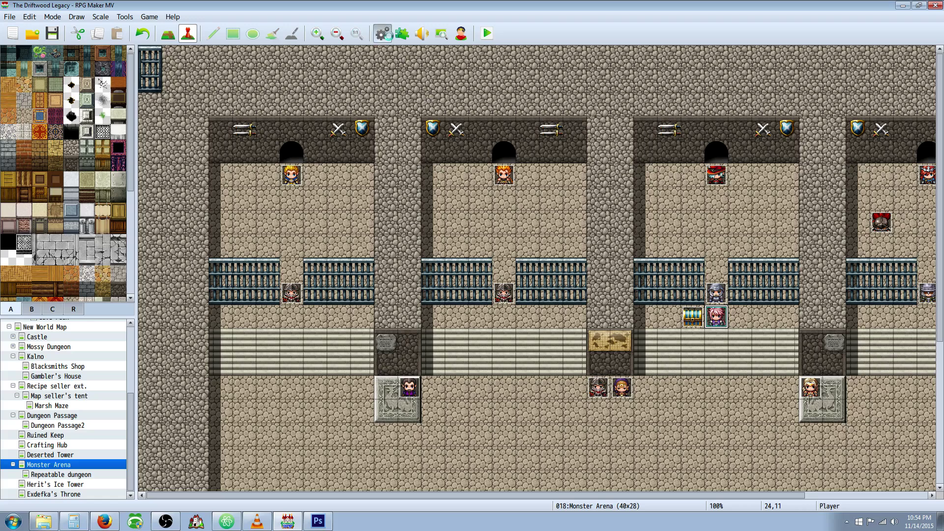
- Set Riot Blade to All Enemies scope, Battle Screen occasion and Physical Attack hit type
{"action": "left_click", "coordinate": [383, 33]}
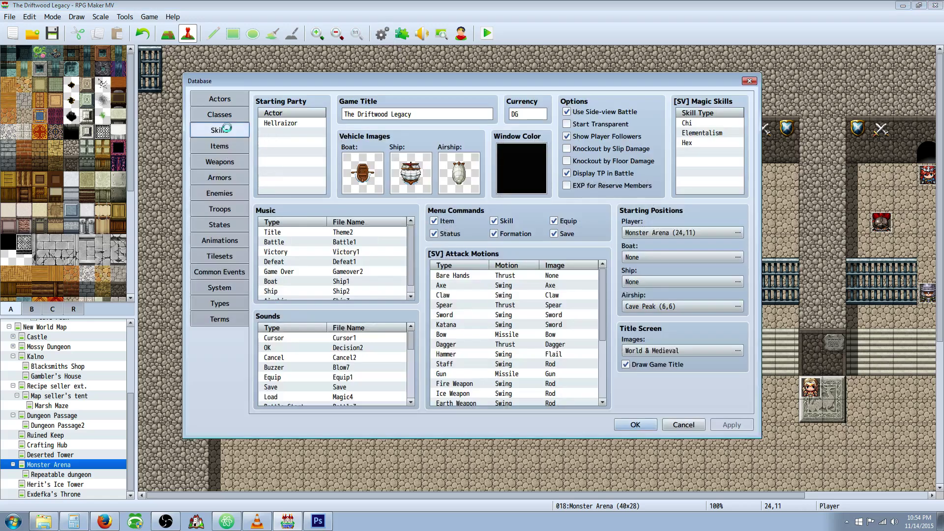
{"action": "left_click", "coordinate": [219, 130]}
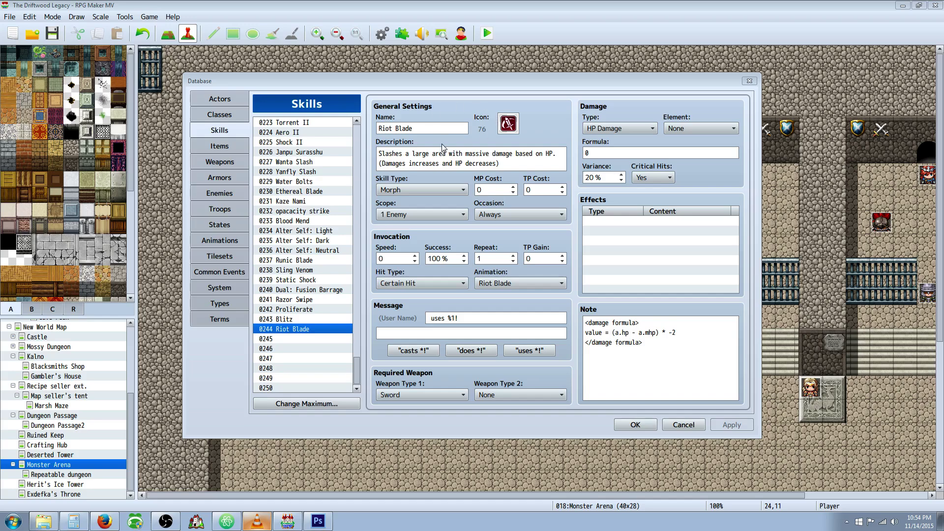
{"action": "left_click", "coordinate": [414, 213]}
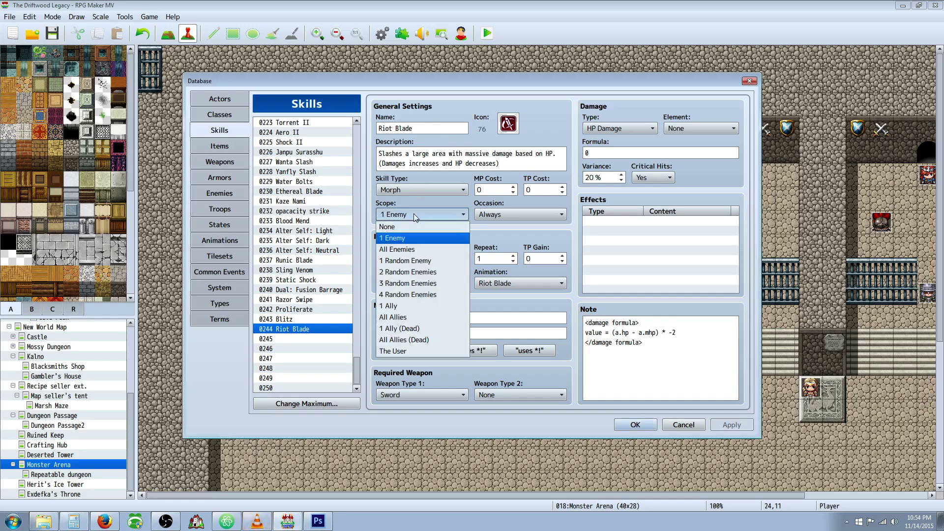
{"action": "left_click", "coordinate": [396, 249]}
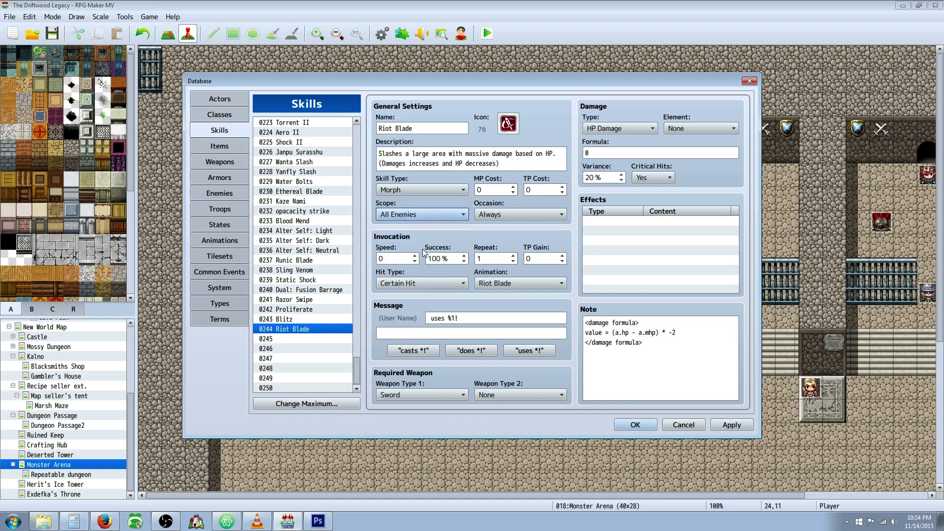
{"action": "left_click", "coordinate": [728, 427]}
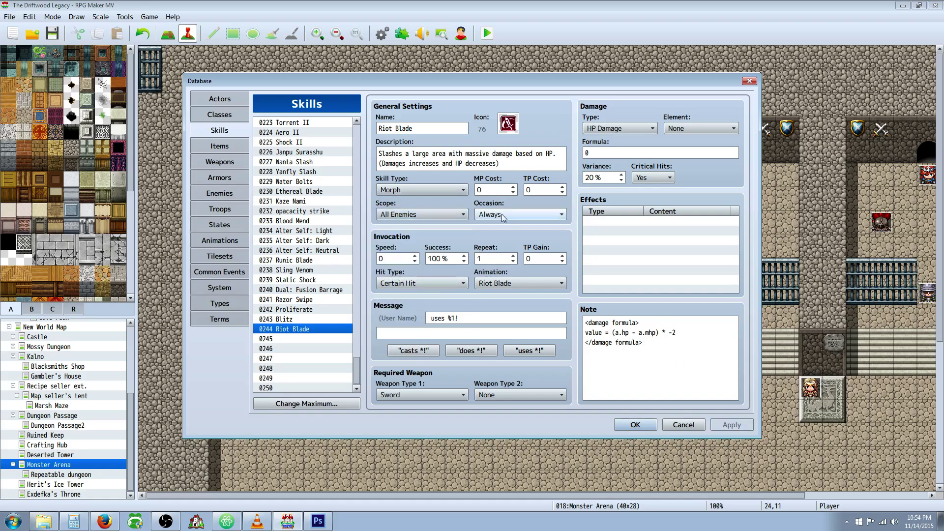
{"action": "left_click", "coordinate": [517, 213]}
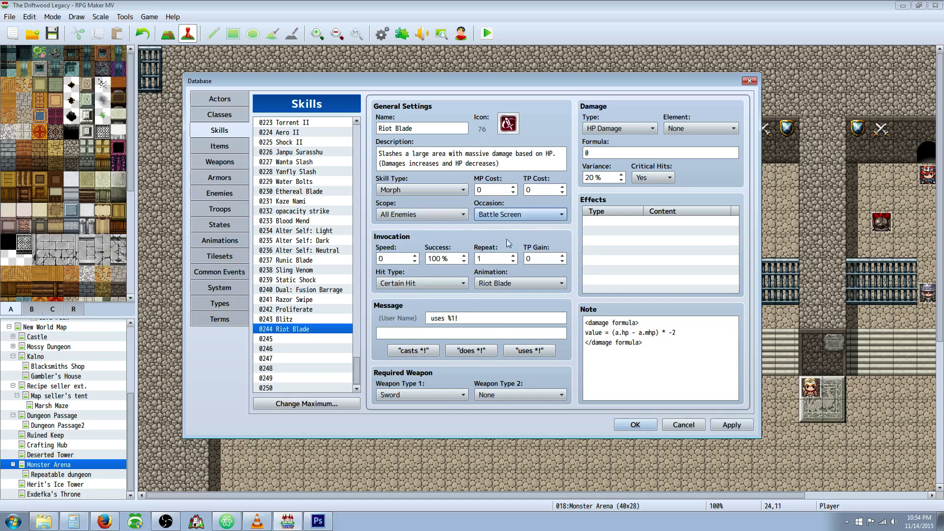
{"action": "left_click", "coordinate": [412, 286]}
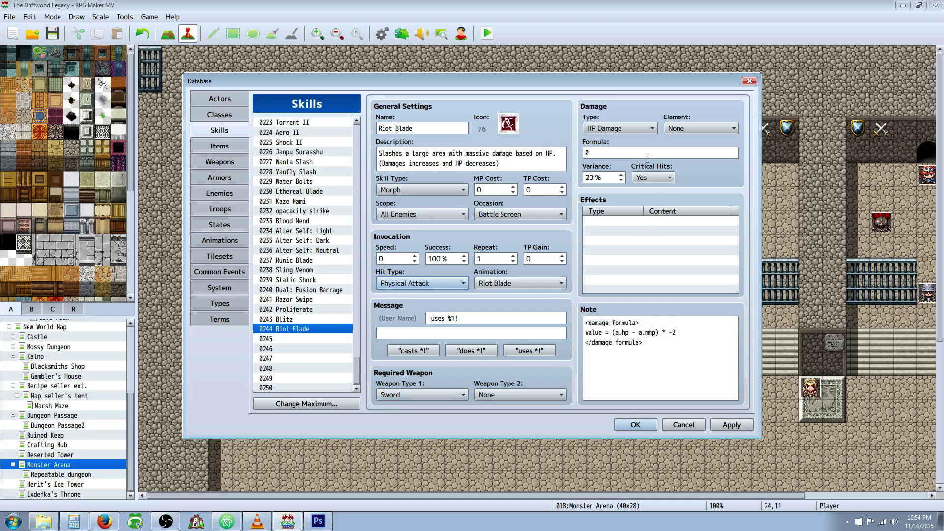
{"action": "left_click", "coordinate": [611, 152]}
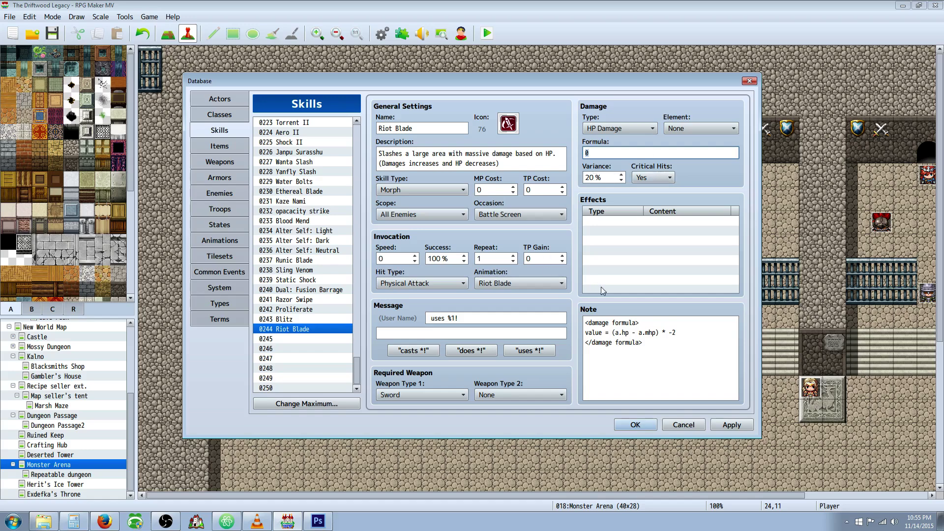
- Move to the end of the formula line in Riot Blade's note to append '- b.def'
{"action": "left_click", "coordinate": [653, 322]}
{"action": "key", "text": "ctrl+a"}
{"action": "left_click_drag", "start_coordinate": [660, 322], "coordinate": [578, 327]}
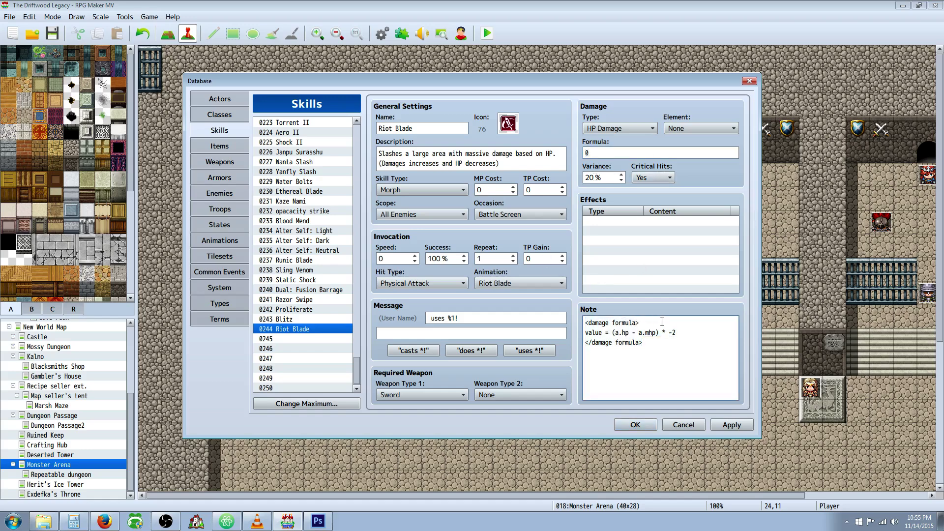
{"action": "key", "text": "Right"}
{"action": "type", "text": "="}
- Revise the note formula to (a.hp - a.mhp) * -3 - b.def *2 - b.mdf
{"action": "key", "text": "BackSpace"}
{"action": "type", "text": "-"}
{"action": "type", "text": " b"}
{"action": "type", "text": "mdf"}
{"action": "type", "text": " *2"}
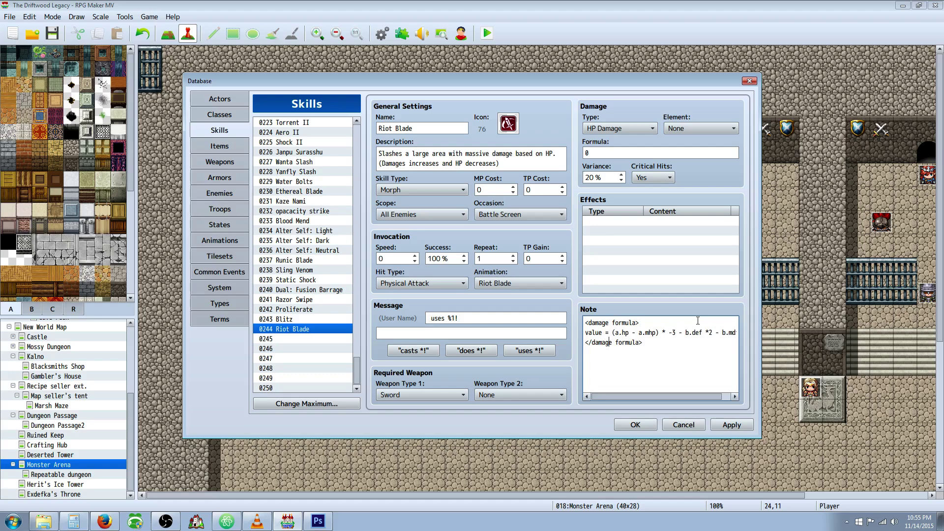
{"action": "key", "text": "Left"}
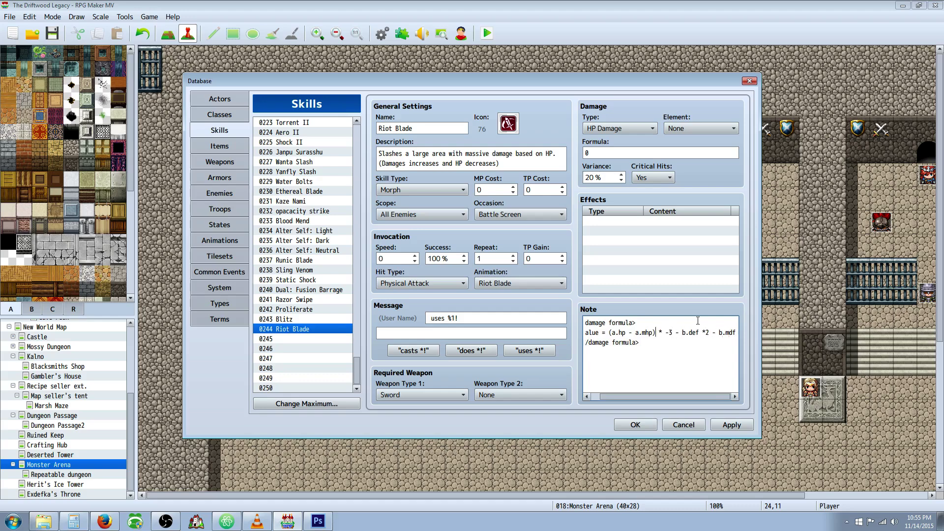
{"action": "key", "text": "Up"}
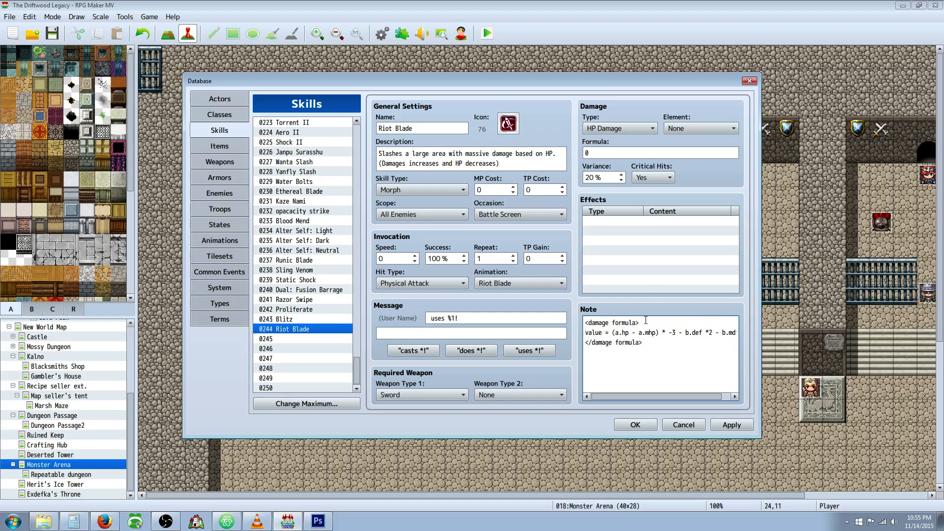
- Keep the standard formula at 0, review the note formula, and apply Riot Blade's changes
{"action": "left_click_drag", "start_coordinate": [646, 322], "coordinate": [569, 325]}
{"action": "left_click", "coordinate": [652, 343]}
{"action": "left_click", "coordinate": [629, 153]}
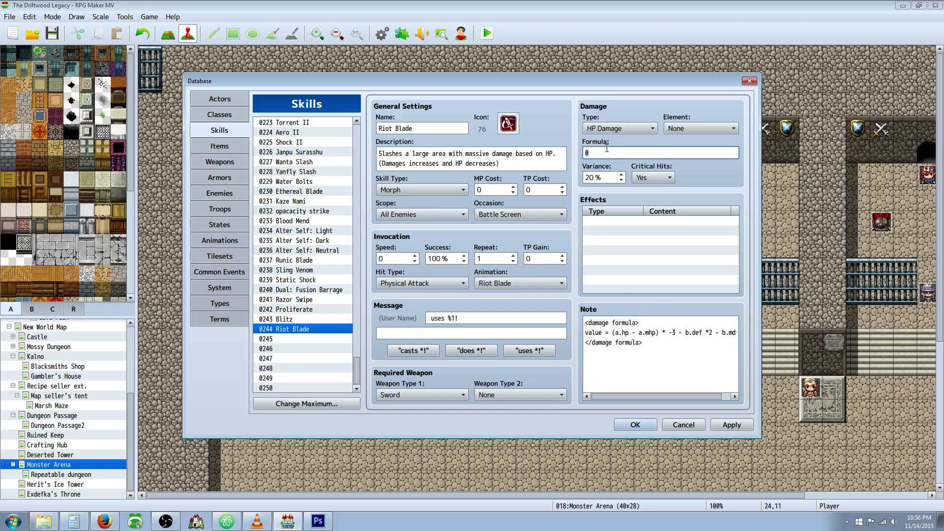
{"action": "double_click", "coordinate": [603, 151]}
{"action": "left_click", "coordinate": [642, 343]}
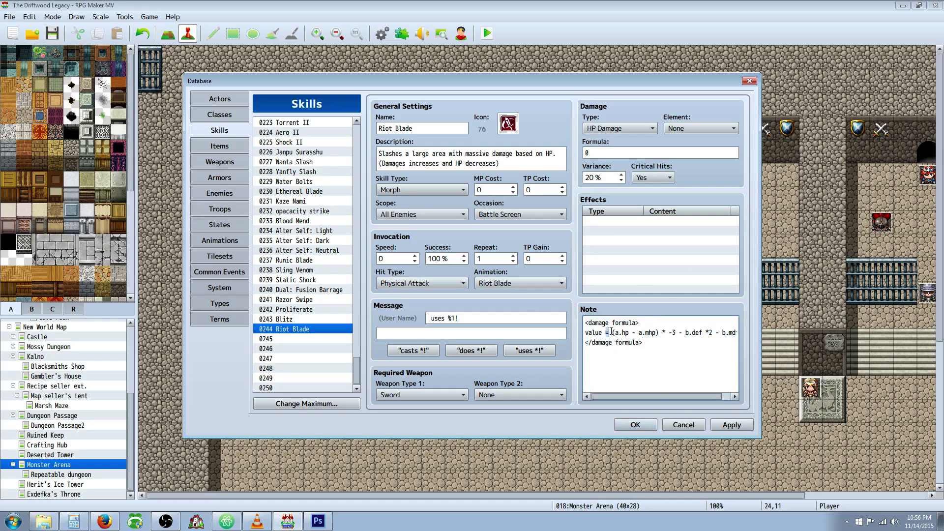
{"action": "left_click_drag", "start_coordinate": [605, 332], "coordinate": [619, 332]}
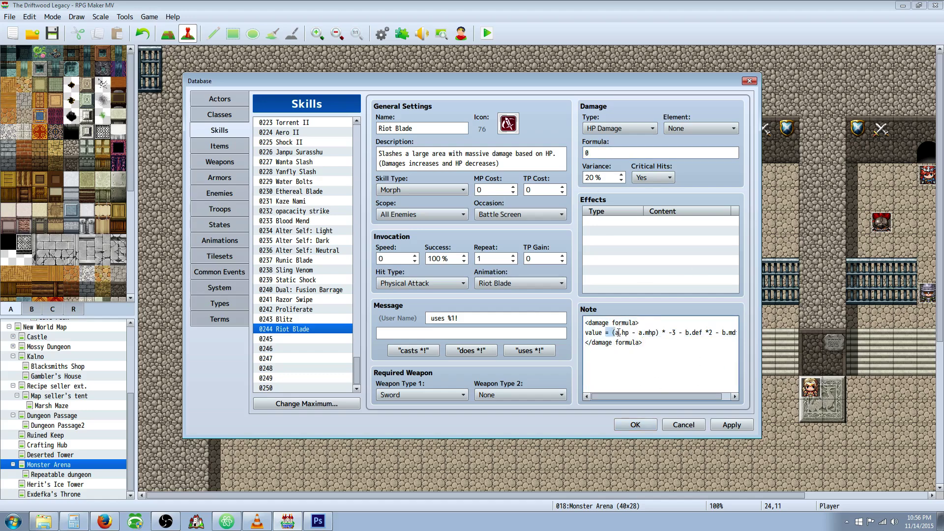
{"action": "left_click", "coordinate": [738, 428]}
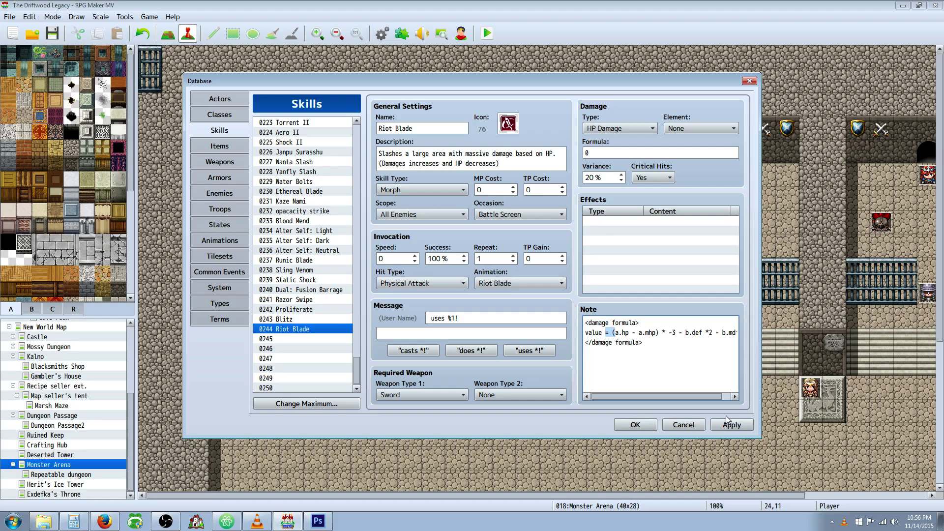
{"action": "left_click", "coordinate": [730, 425]}
- Close the Database with OK and save the project
{"action": "left_click", "coordinate": [635, 425]}
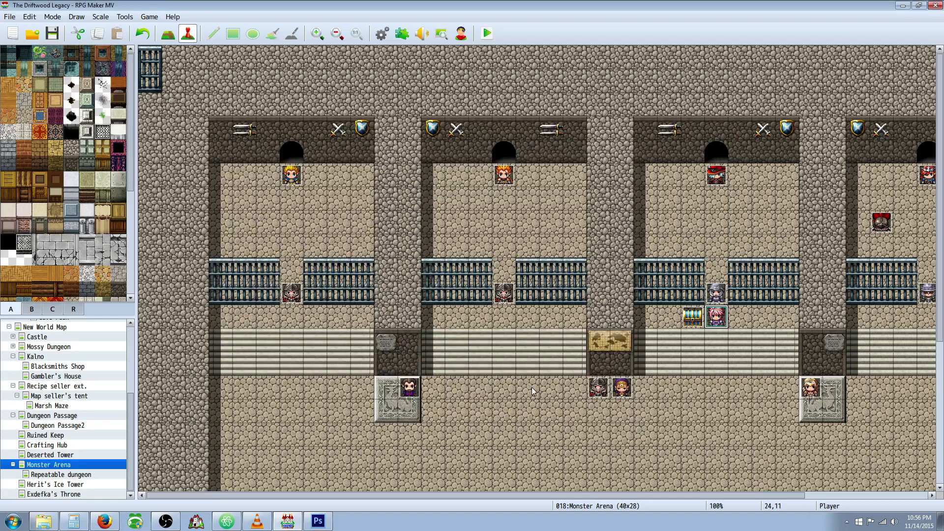
{"action": "left_click", "coordinate": [53, 33]}
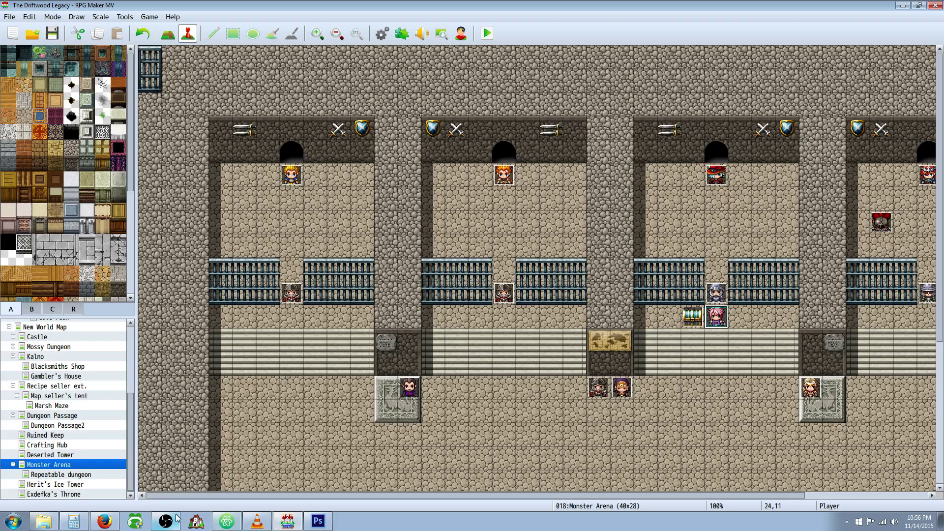